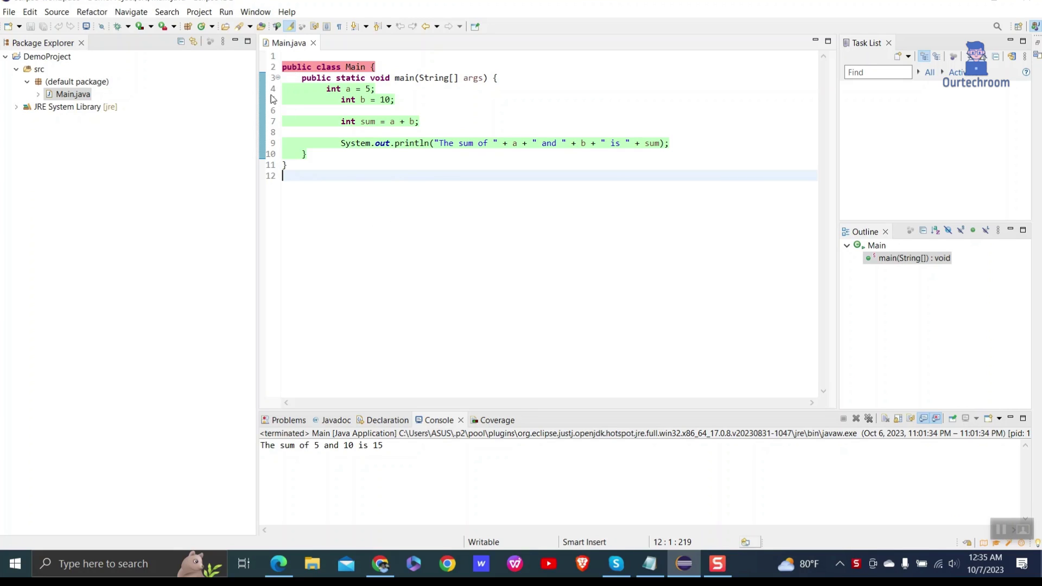
# Set the workbench theme to Dark in Appearance preferences and apply it
pyautogui.click(255, 15)
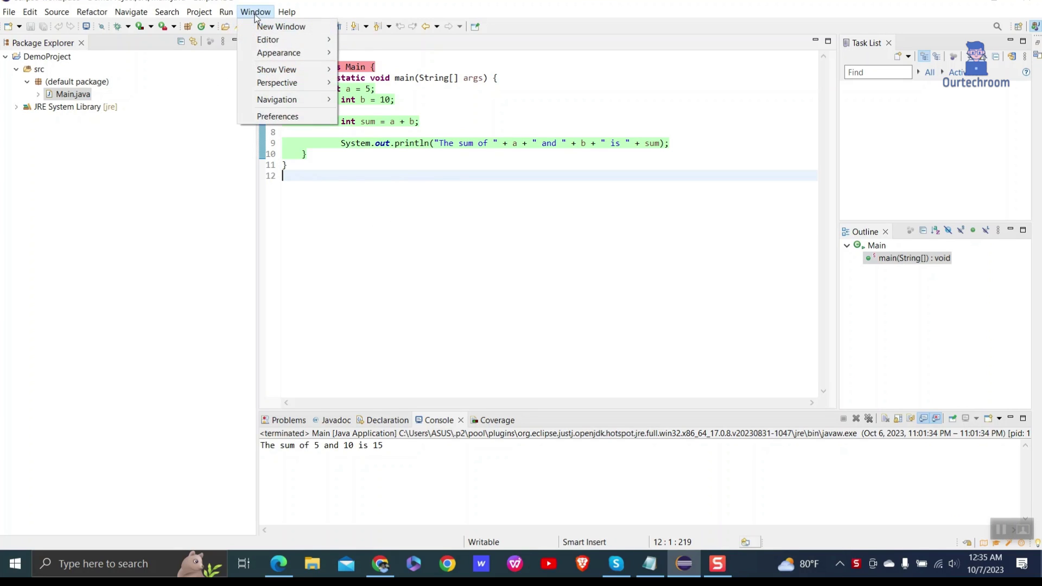
pyautogui.moveTo(278, 53)
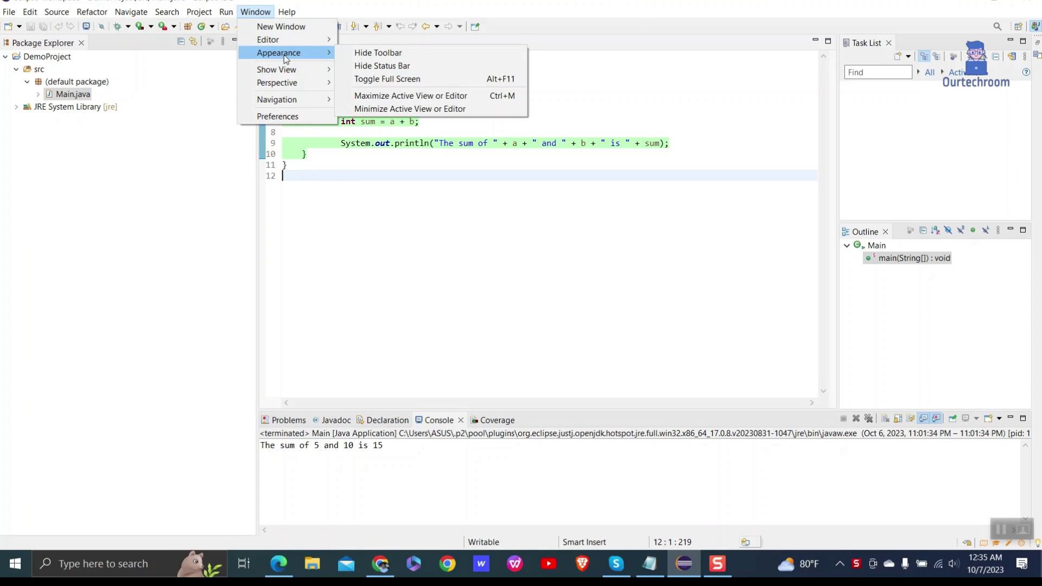
pyautogui.click(299, 115)
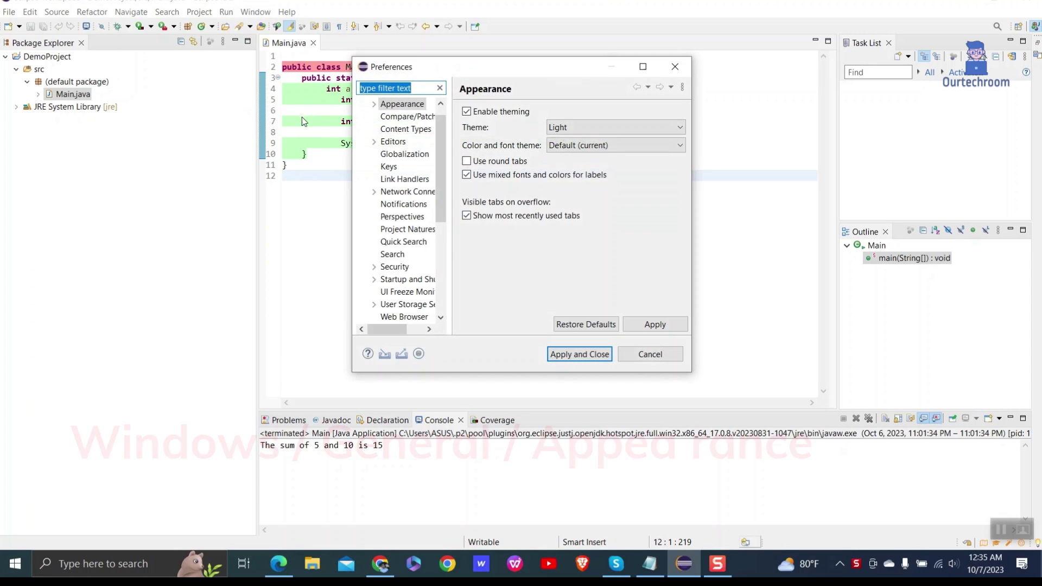
pyautogui.click(375, 105)
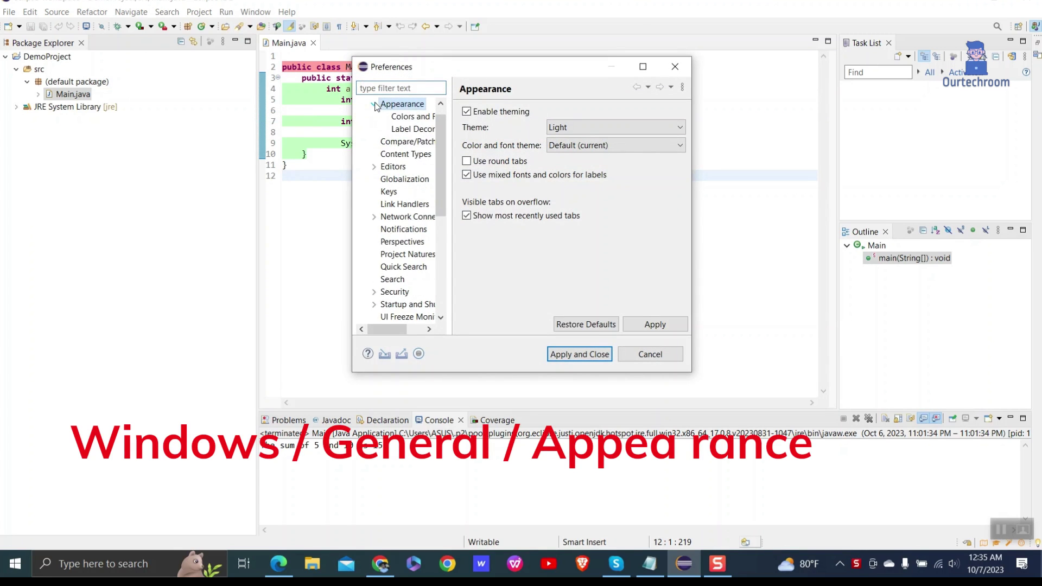
pyautogui.click(409, 118)
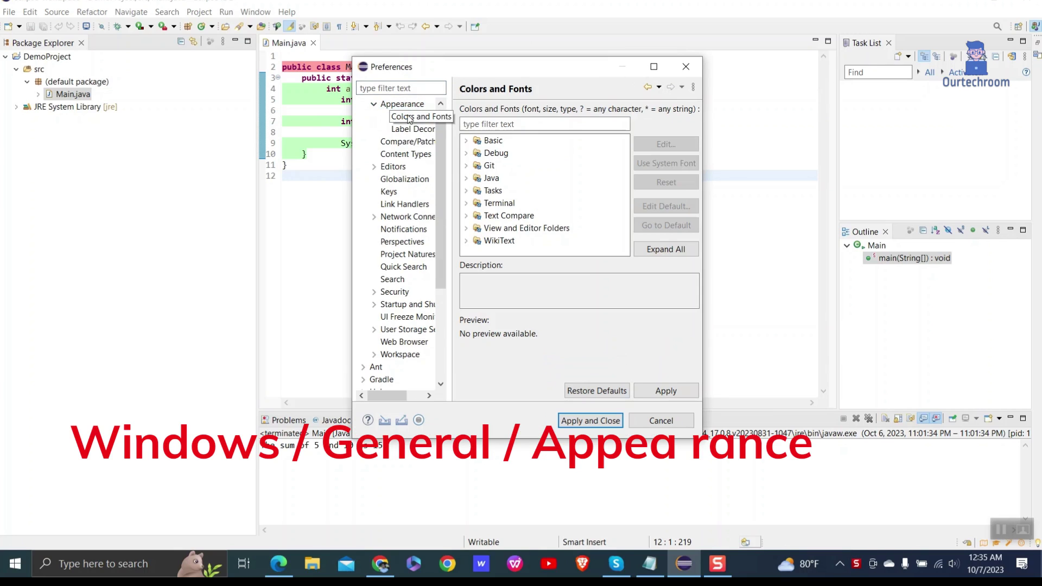
pyautogui.click(404, 105)
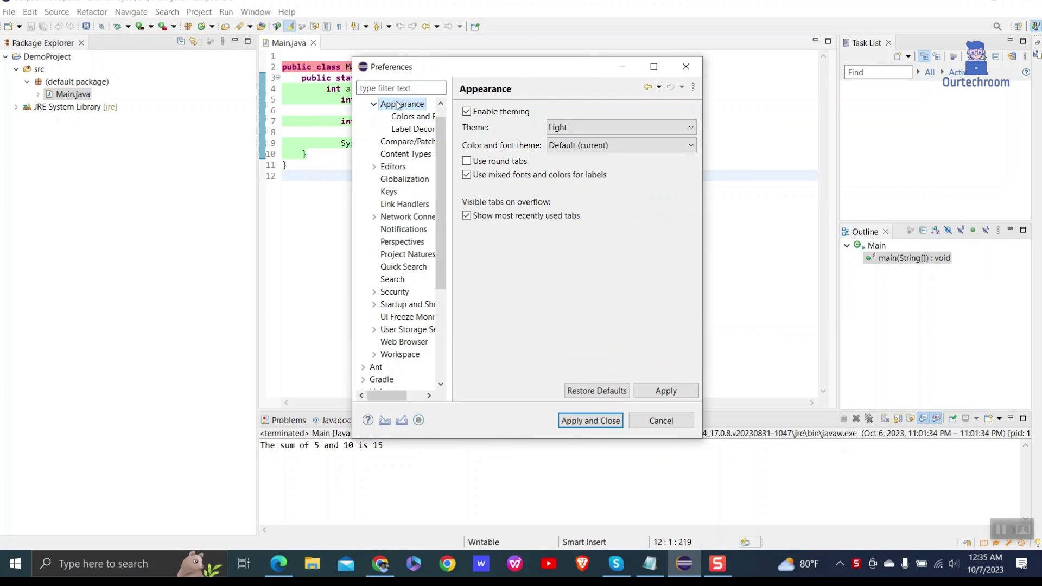
pyautogui.click(600, 132)
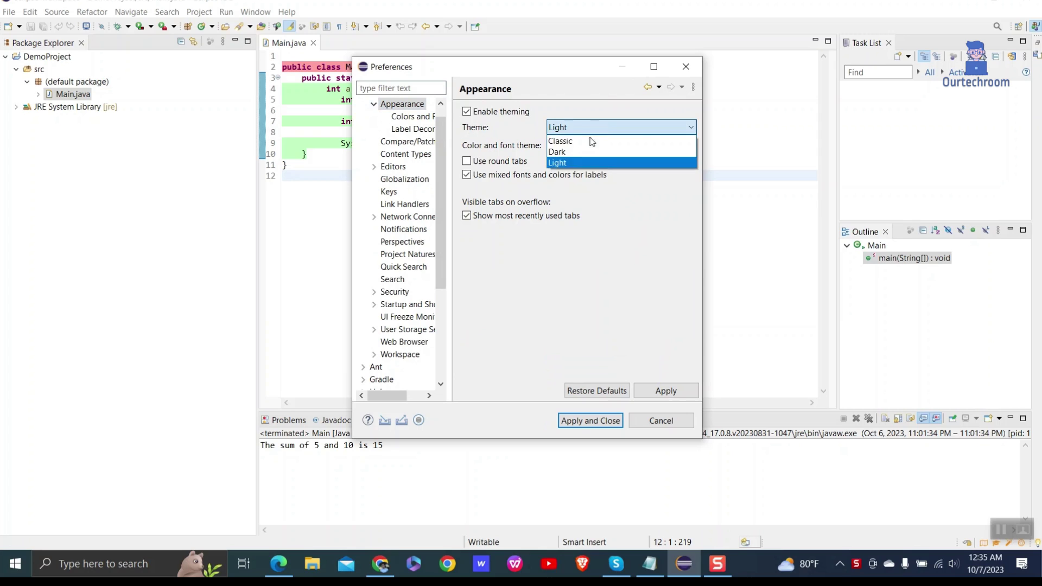
pyautogui.click(580, 154)
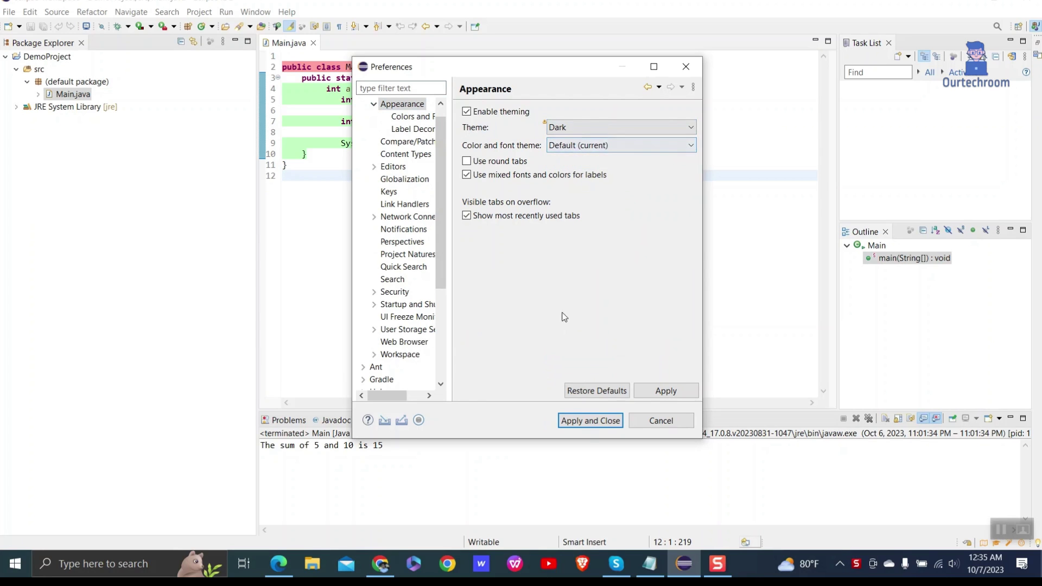
pyautogui.click(605, 422)
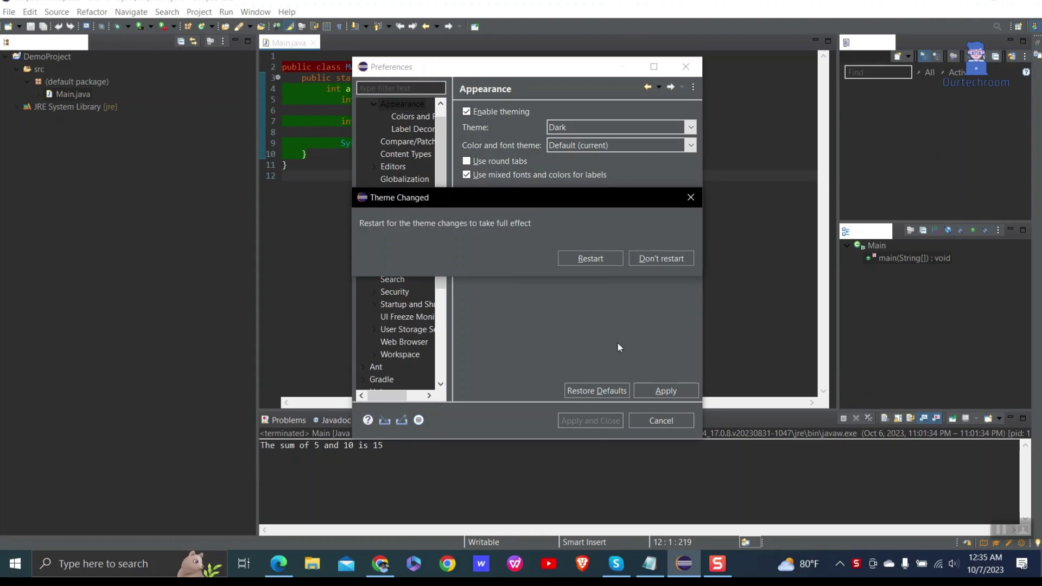
# Restart Eclipse so the editor, panels and console all load in the Dark theme
pyautogui.click(608, 258)
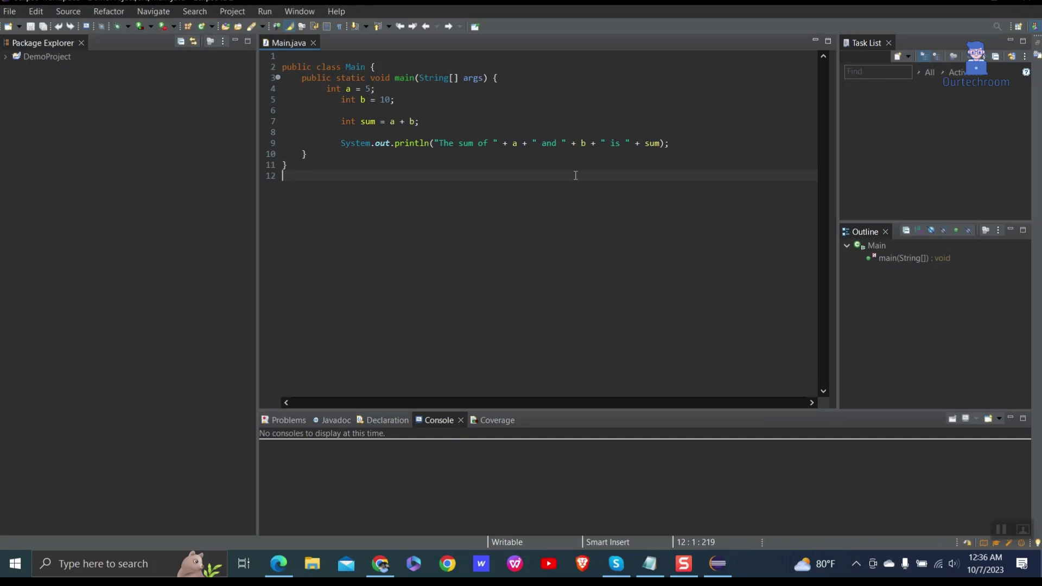
# Search Eclipse Marketplace for 'theme', then 'dark', to find Darkest Dark Theme with DevStyle
pyautogui.click(300, 12)
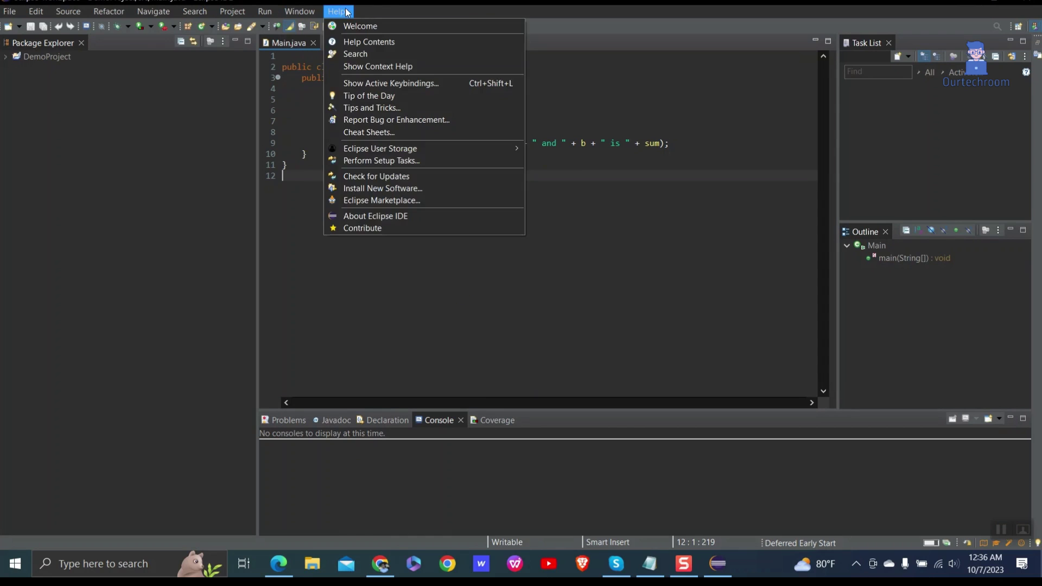
pyautogui.click(380, 199)
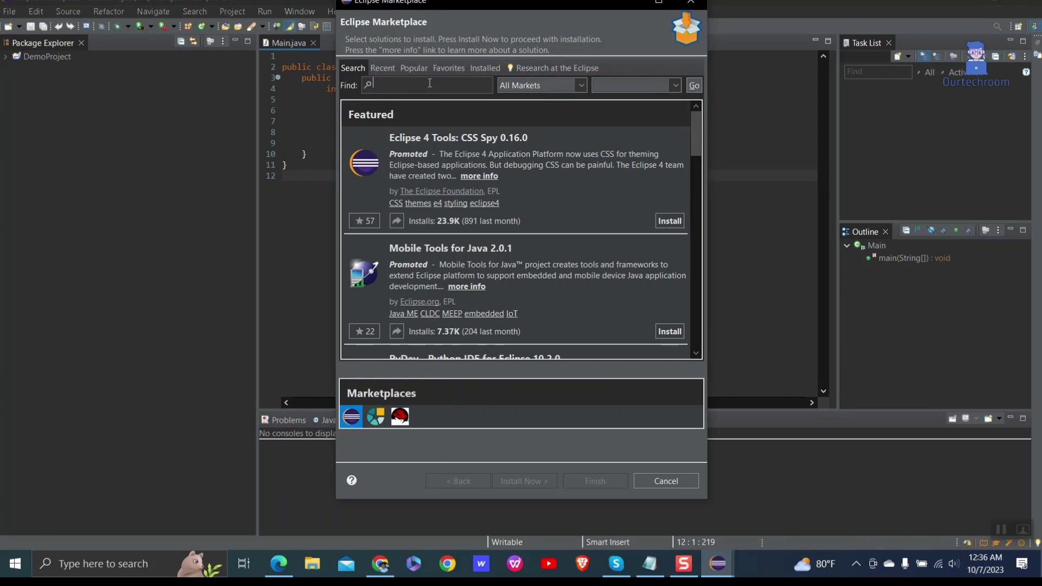
pyautogui.write('theme')
pyautogui.press('Return')
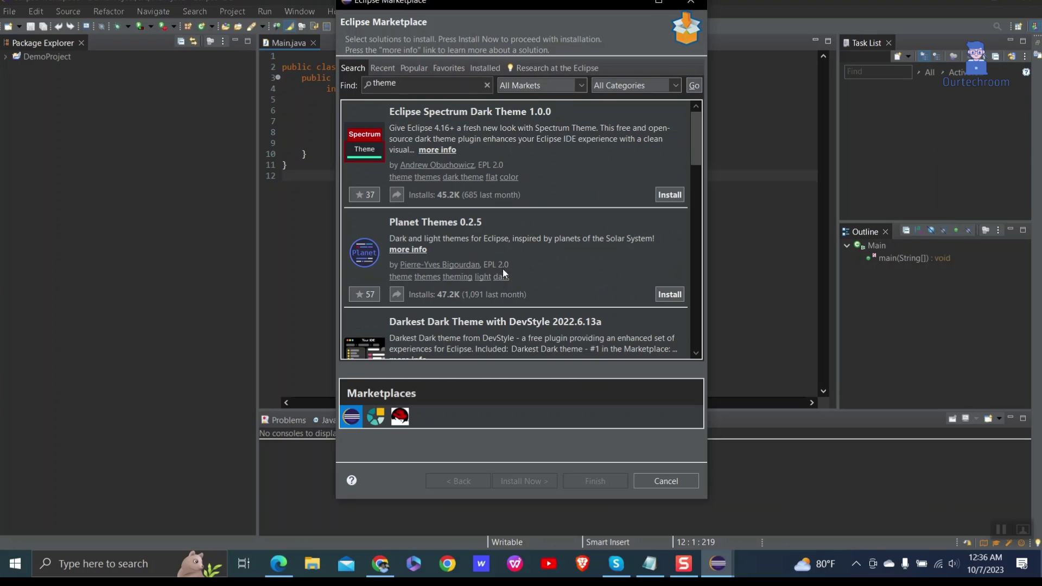
pyautogui.doubleClick(403, 83)
pyautogui.write('dark')
pyautogui.press('Return')
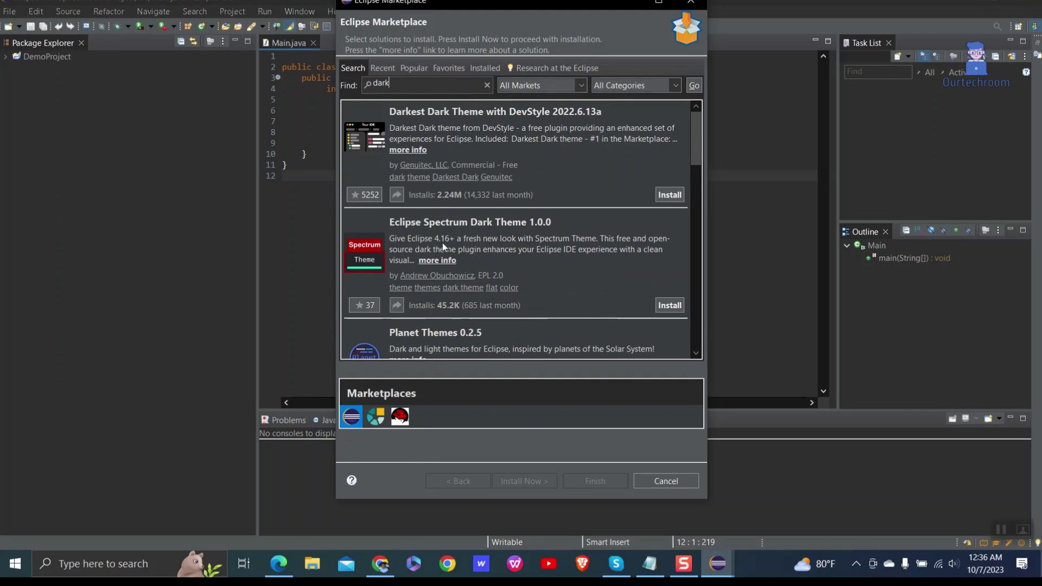
pyautogui.scroll(-2, 465, 286)
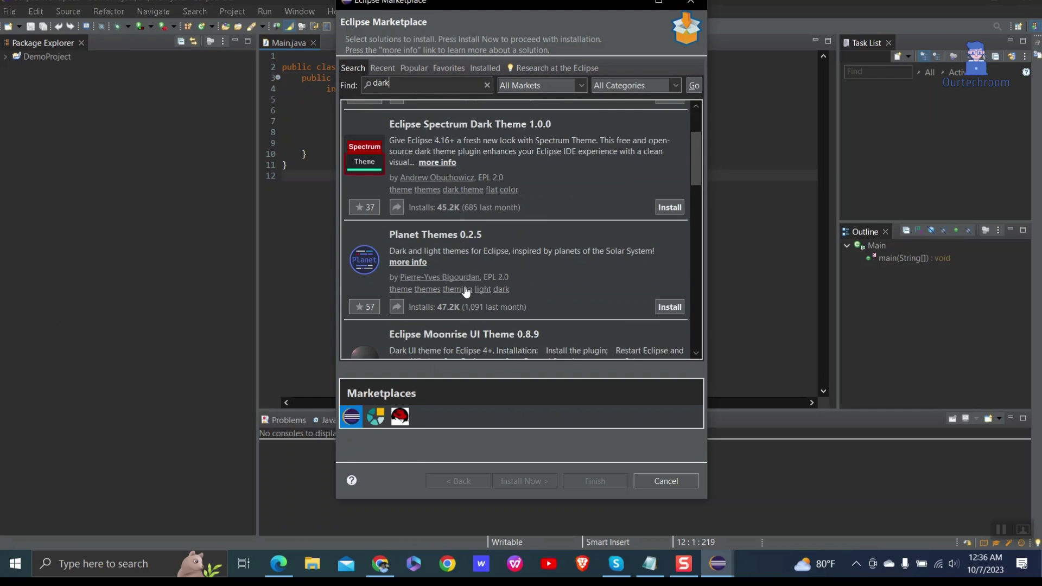
pyautogui.scroll(-3, 465, 283)
pyautogui.scroll(4, 465, 284)
pyautogui.scroll(2, 465, 284)
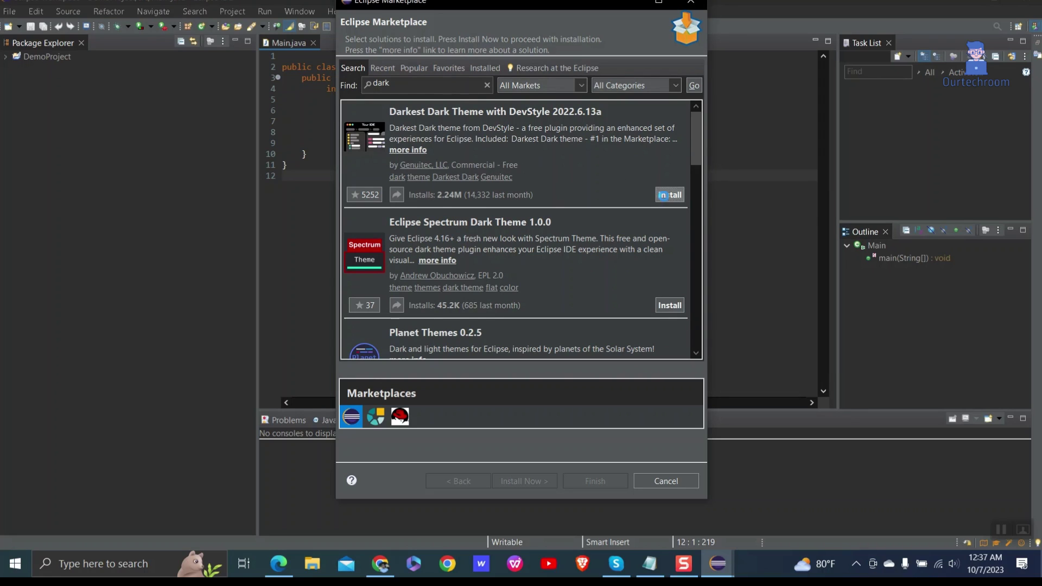
# Install Darkest Dark Theme with DevStyle, including the DevStyle - Icon Designer feature
pyautogui.click(663, 195)
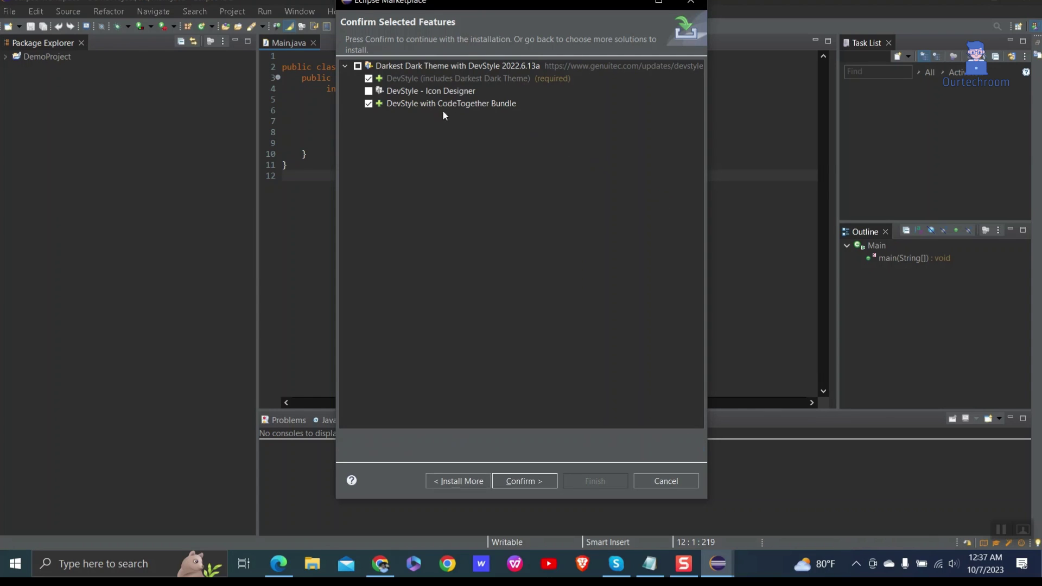
pyautogui.click(367, 92)
pyautogui.click(528, 481)
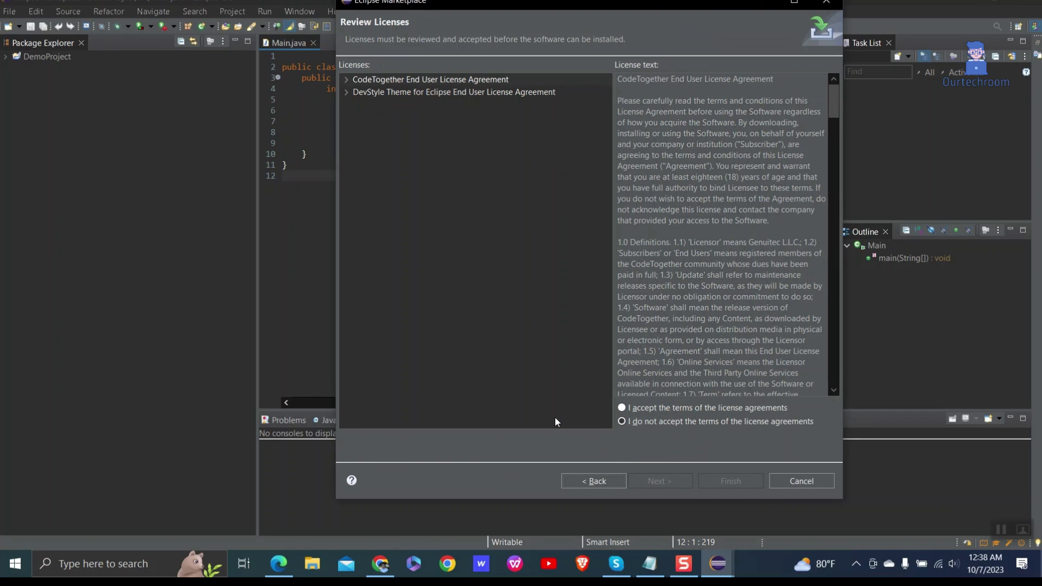
# Review the CodeTogether license, accept the license terms, and finish to begin installing
pyautogui.click(444, 80)
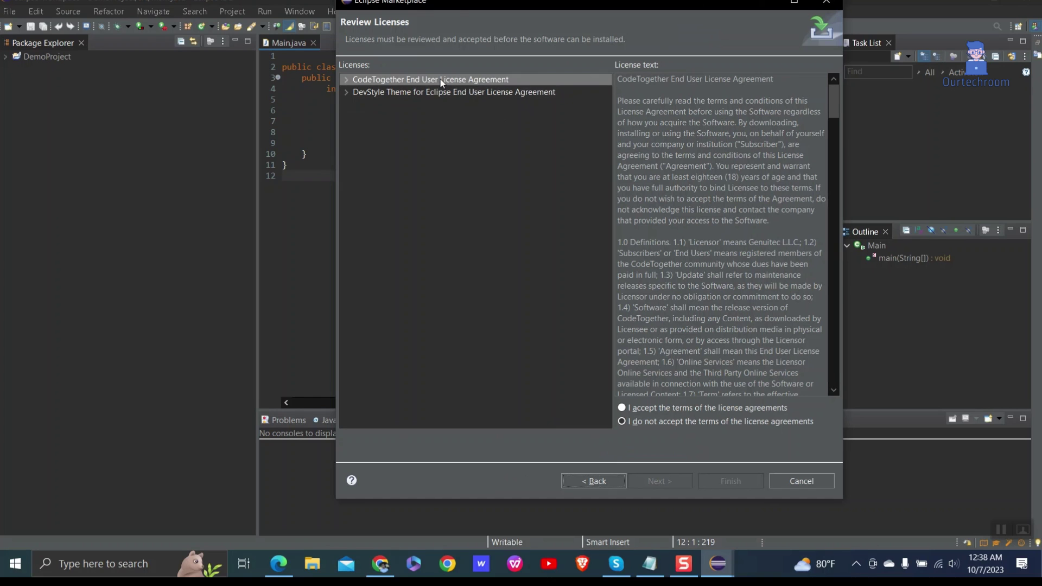
pyautogui.scroll(-5, 653, 330)
pyautogui.scroll(-4, 653, 330)
pyautogui.scroll(-5, 653, 332)
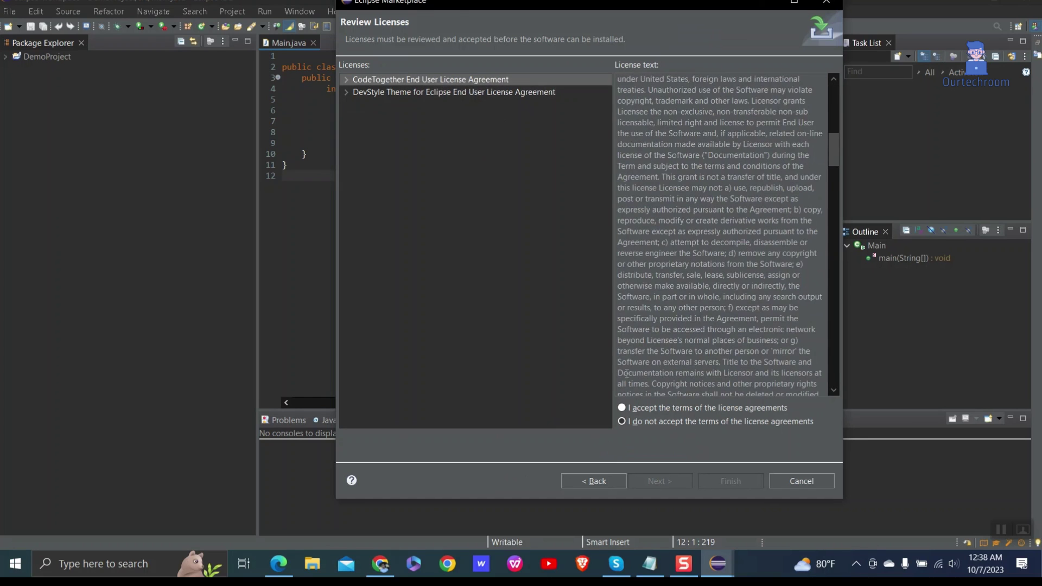
pyautogui.scroll(-5, 653, 332)
pyautogui.scroll(-4, 654, 331)
pyautogui.click(624, 408)
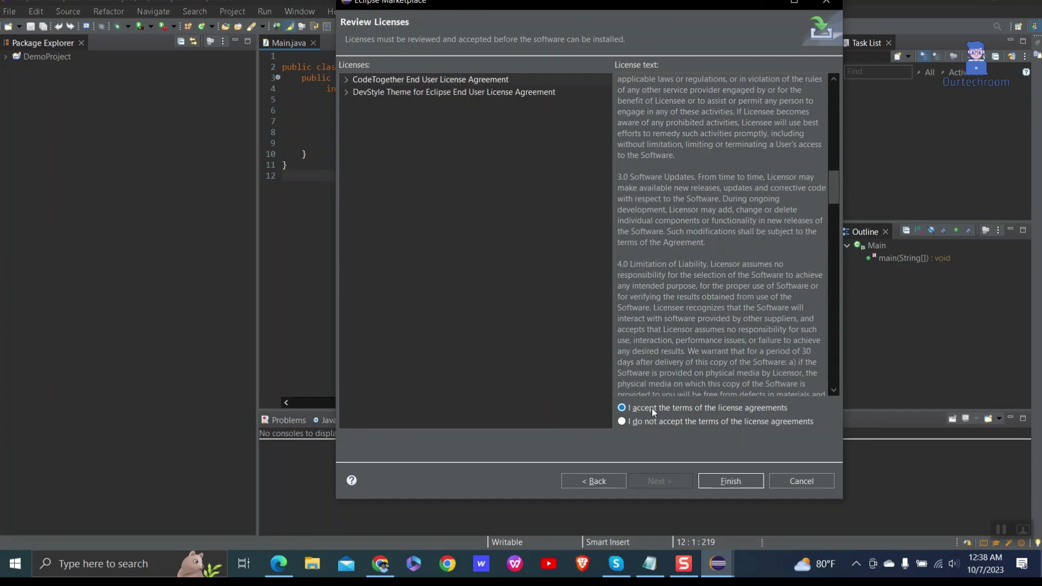
pyautogui.click(737, 480)
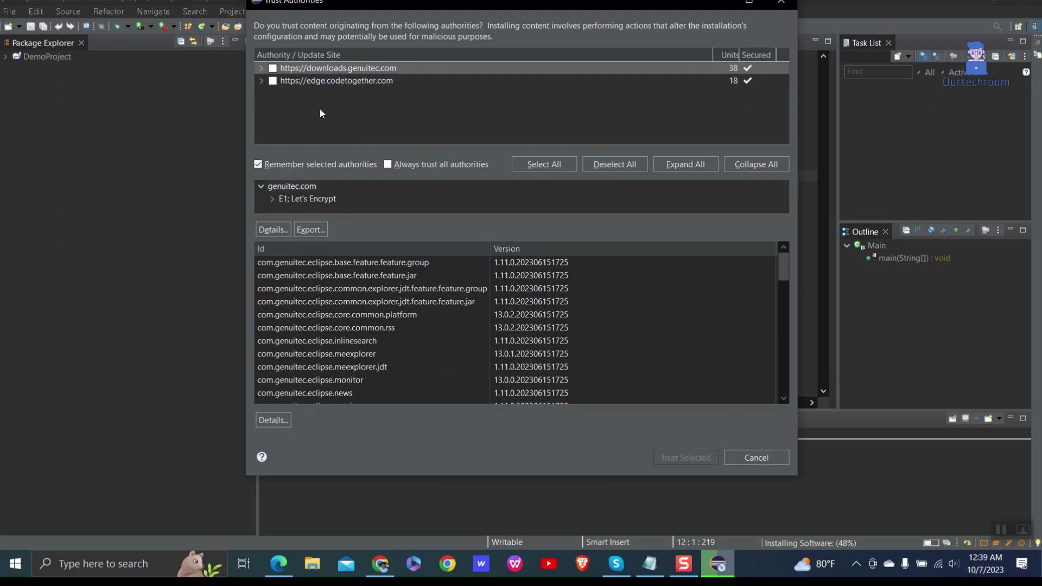
# Trust the downloads.genuitec.com and edge.codetogether.com authorities
pyautogui.click(273, 68)
pyautogui.click(272, 81)
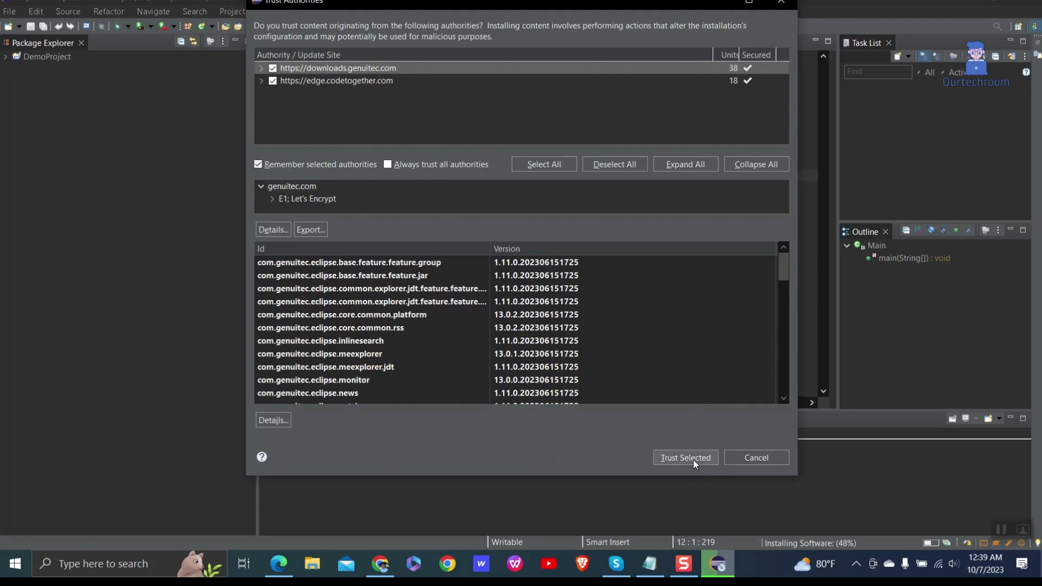
pyautogui.click(686, 458)
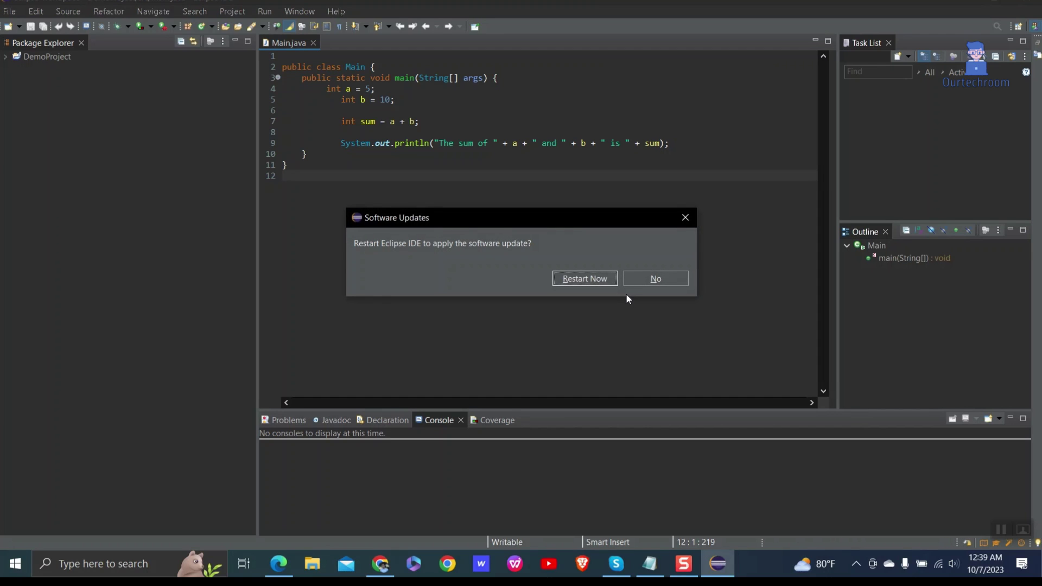
# Restart Eclipse now to apply the DevStyle software update
pyautogui.click(589, 281)
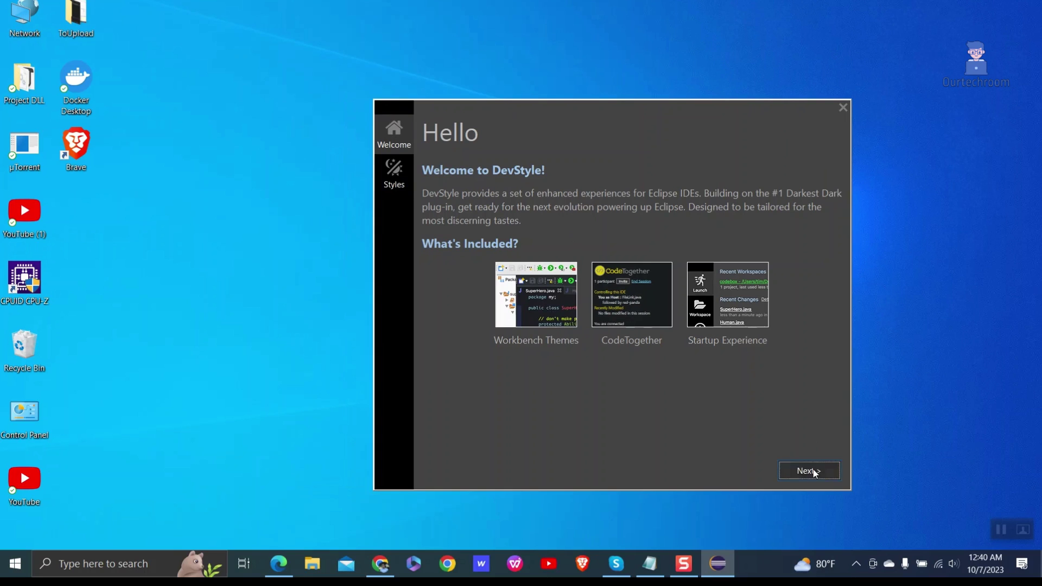
# Choose the Darkest Dark Theme in the DevStyle welcome wizard and continue
pyautogui.click(809, 471)
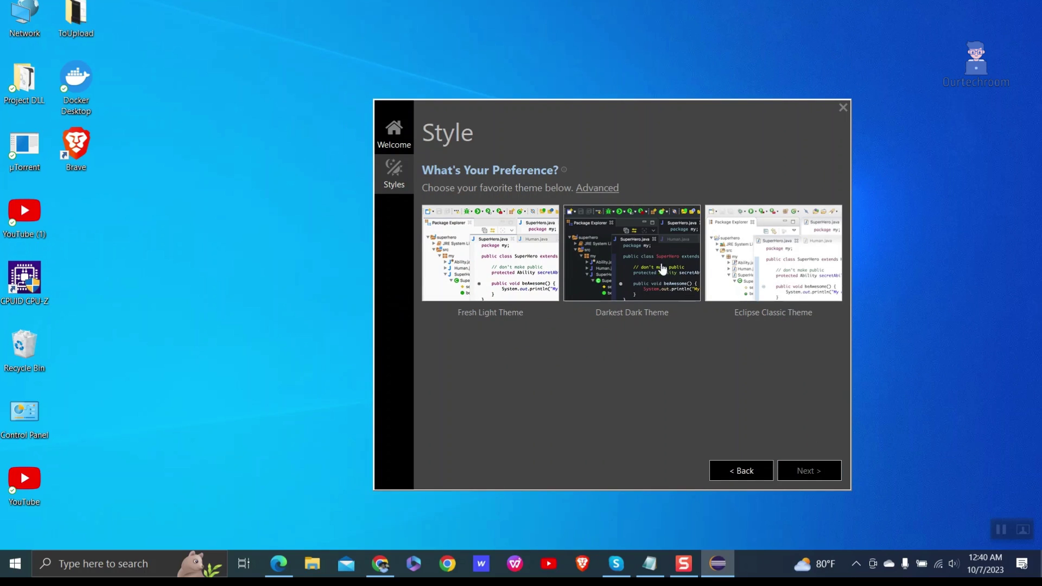
pyautogui.click(622, 250)
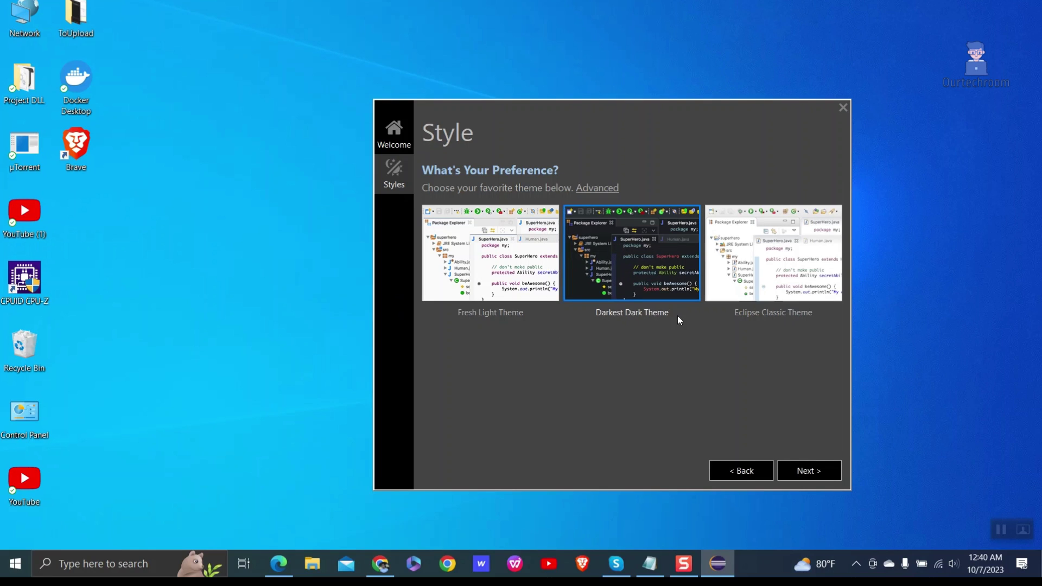
pyautogui.click(809, 470)
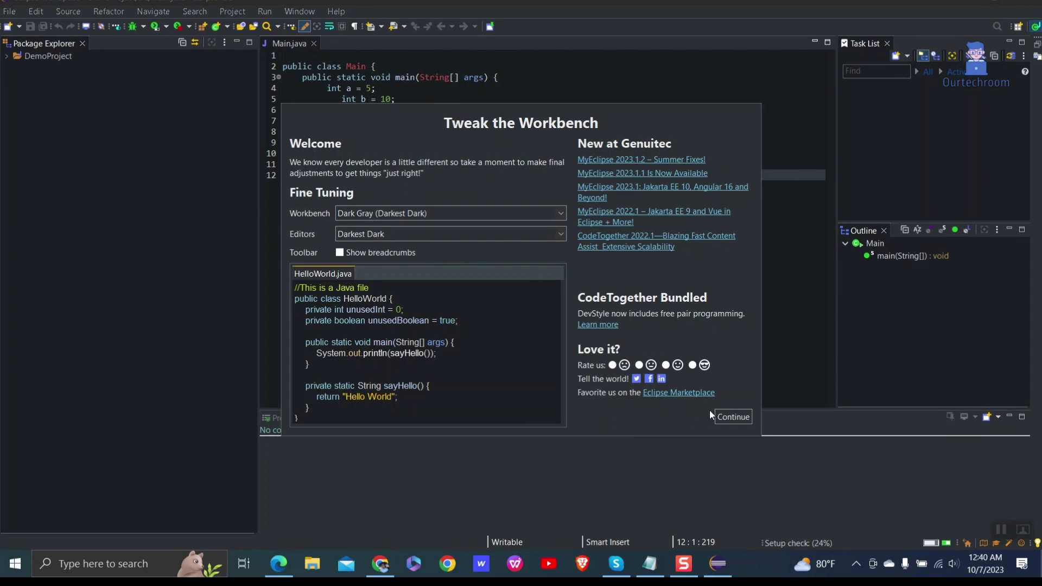
# Skip the workbench tweaks, run Main.java, and select the 'The sum of 5 and 10 is 15' output
pyautogui.click(732, 417)
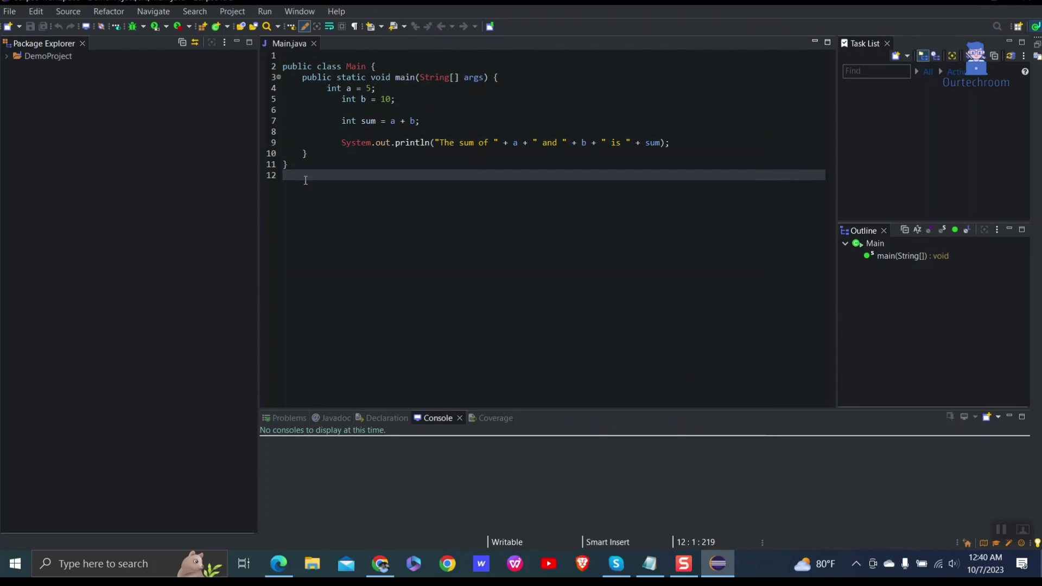
pyautogui.click(155, 26)
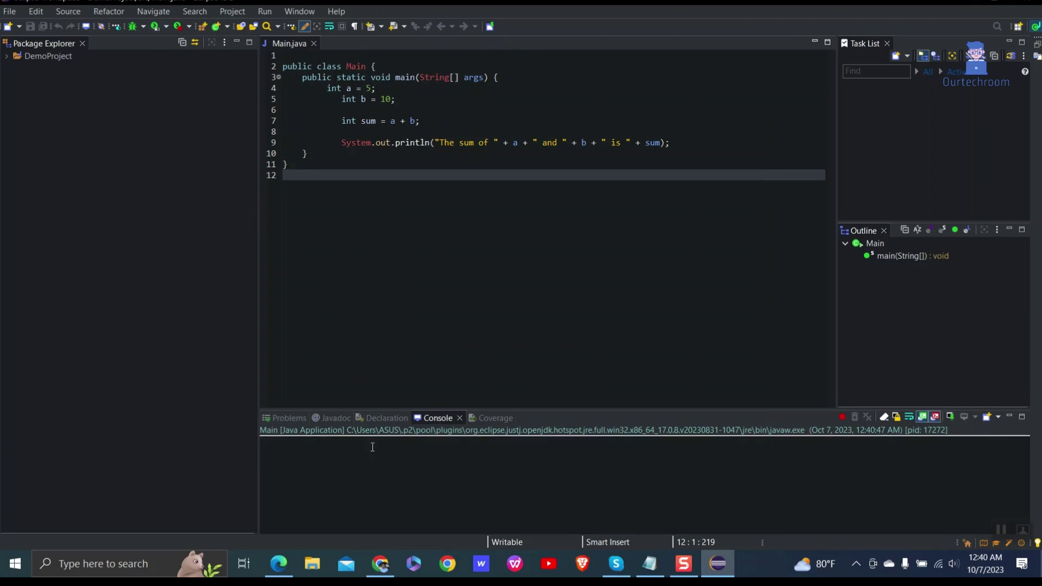
pyautogui.moveTo(490, 474); pyautogui.dragTo(22, 345)
pyautogui.click(391, 231)
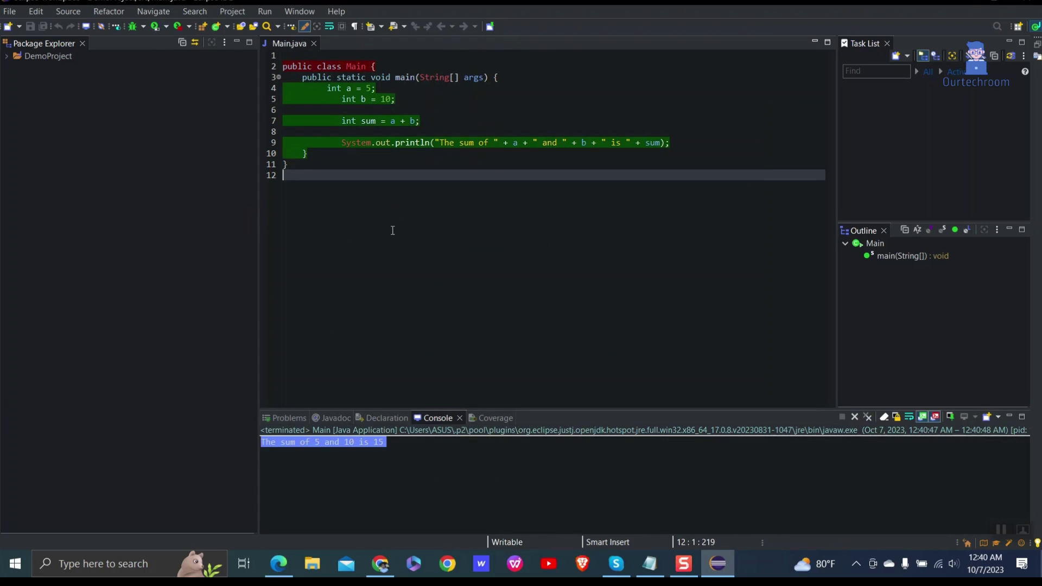